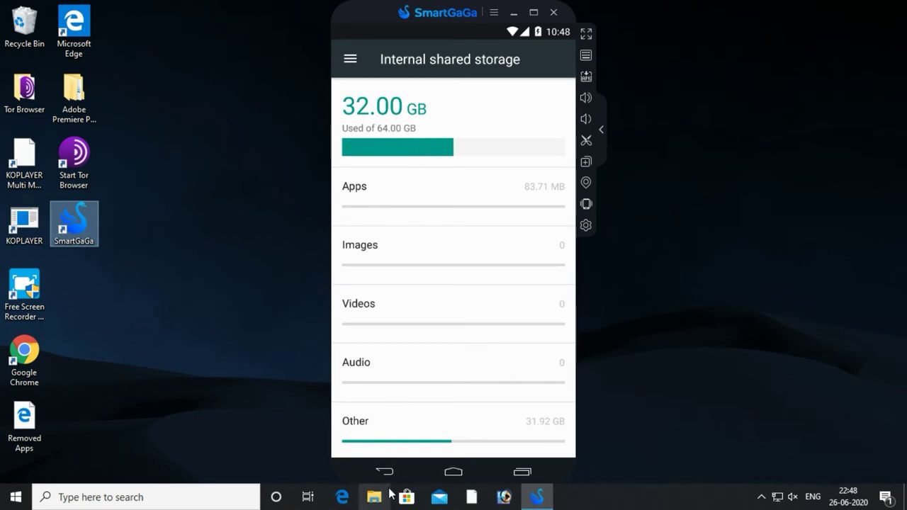
# Review the Memory page and the About phone details in Android settings, and return to the home screen.
pyautogui.click(384, 472)
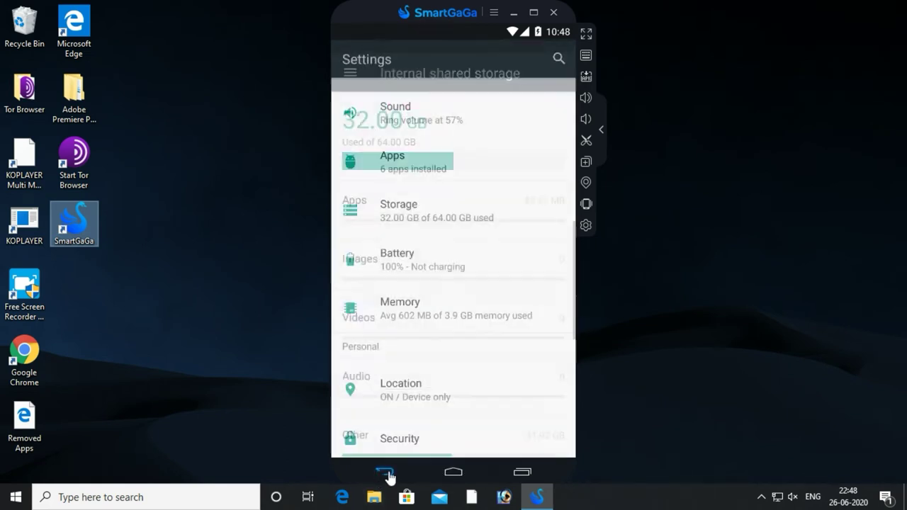
pyautogui.click(416, 314)
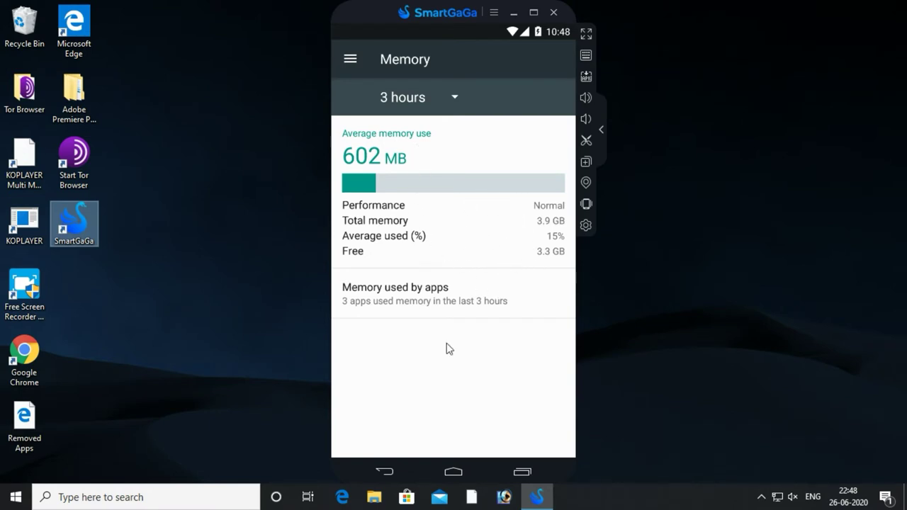
pyautogui.click(386, 472)
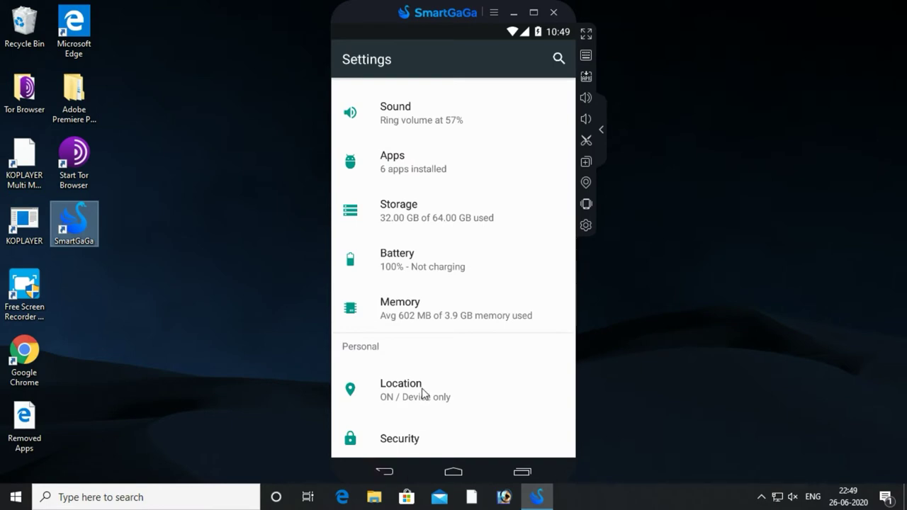
pyautogui.scroll(-5, 422, 394)
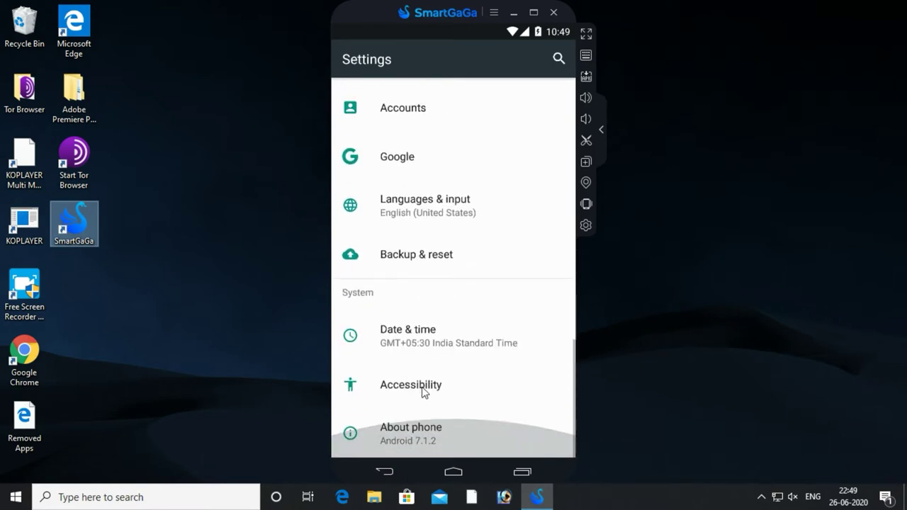
pyautogui.click(420, 441)
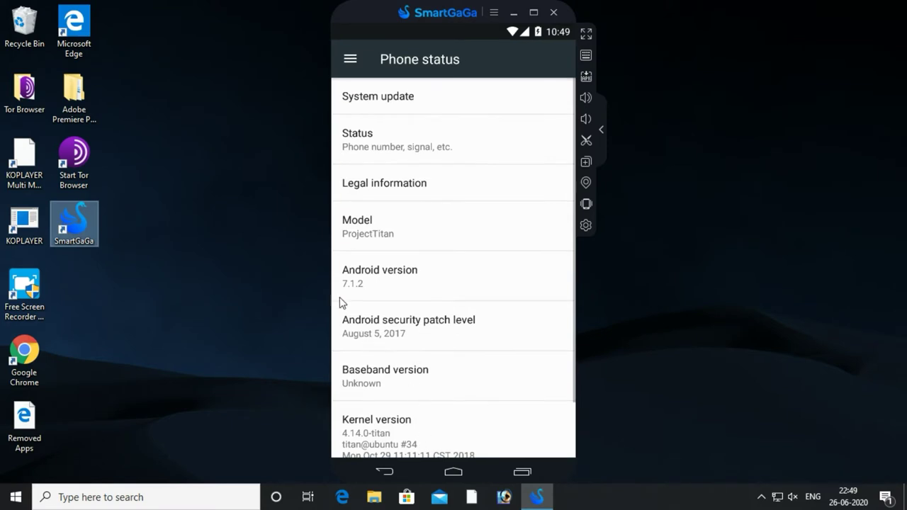
pyautogui.click(394, 471)
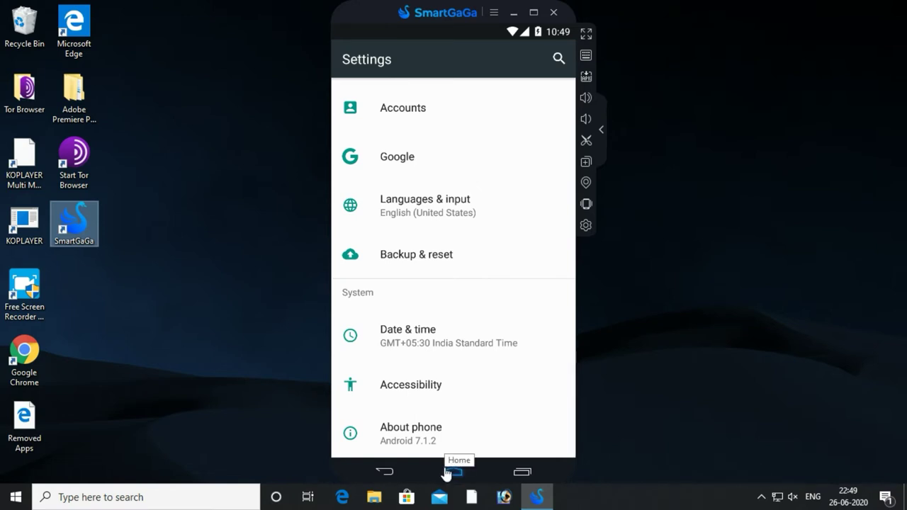
pyautogui.click(447, 473)
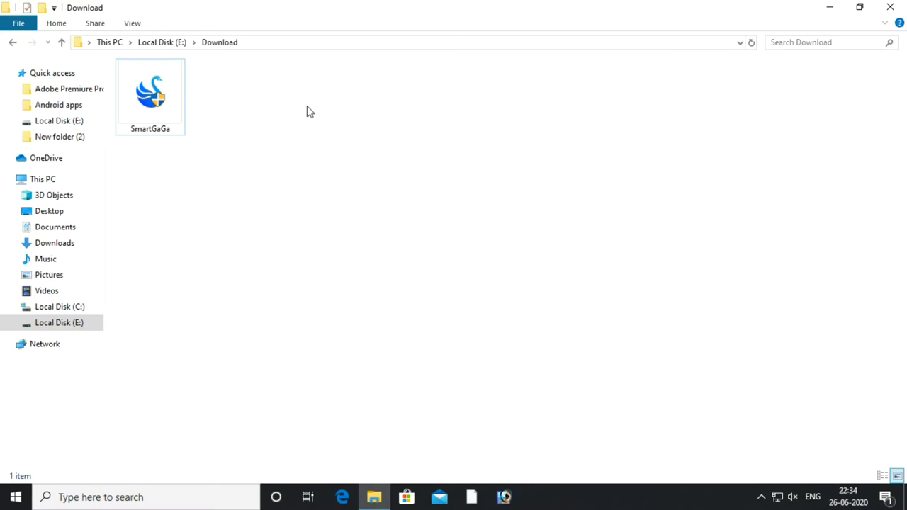
# Run the SmartGaGa installer from the Download folder, accept the license, and install version 1.1 to the default destination folder.
pyautogui.click(143, 126)
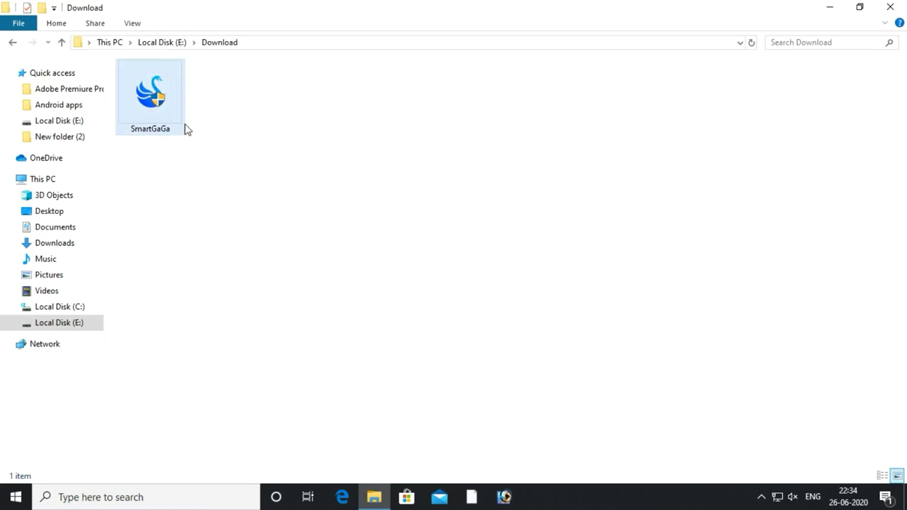
pyautogui.doubleClick(158, 115)
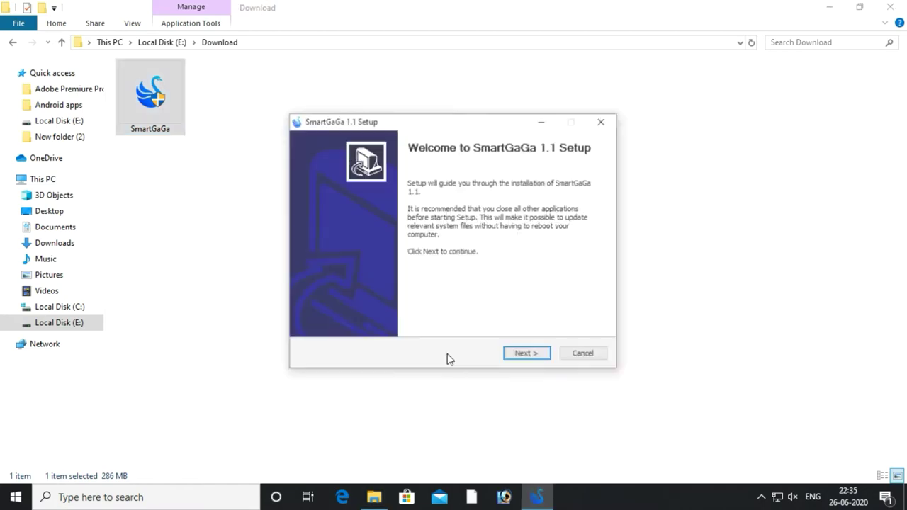
pyautogui.click(532, 354)
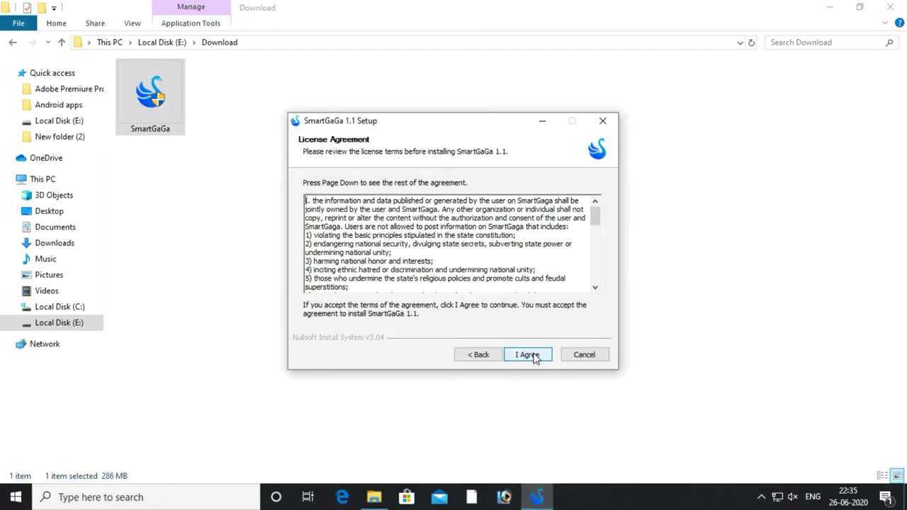
pyautogui.click(527, 357)
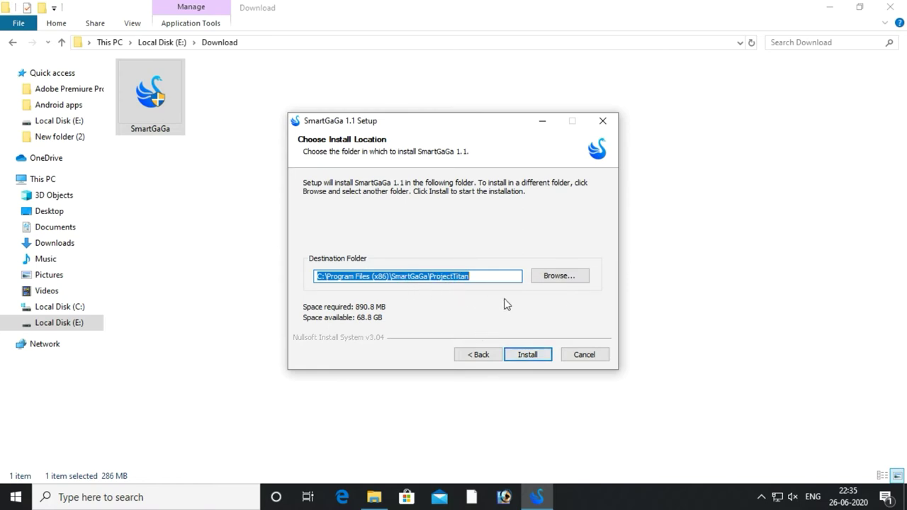
pyautogui.click(527, 356)
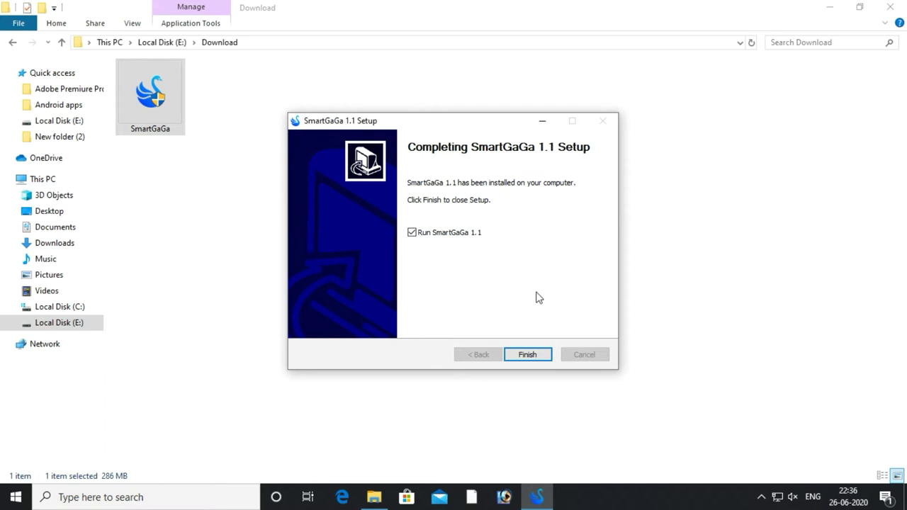
# Finish the setup without running SmartGaGa 1.1, and close the Download folder window.
pyautogui.click(412, 234)
pyautogui.click(535, 357)
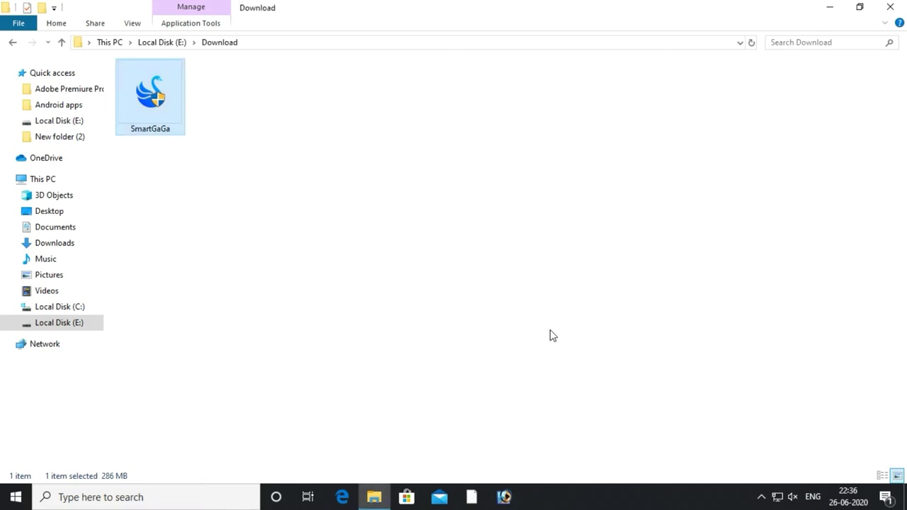
pyautogui.click(889, 6)
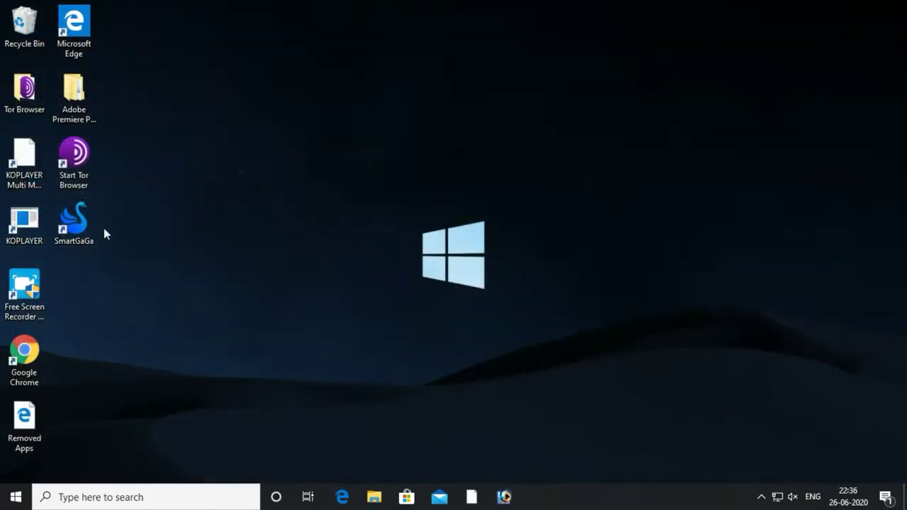
# Launch SmartGaGa from the desktop and open its Advanced settings.
pyautogui.doubleClick(69, 245)
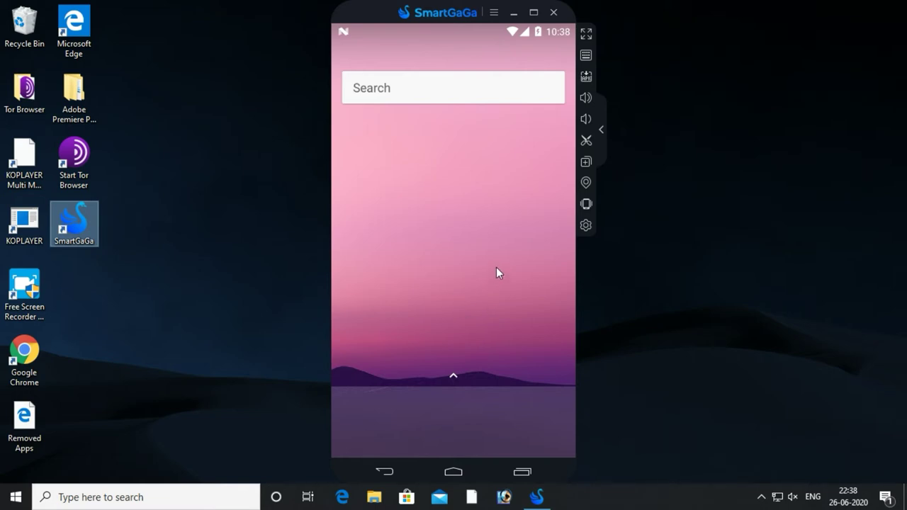
pyautogui.click(586, 228)
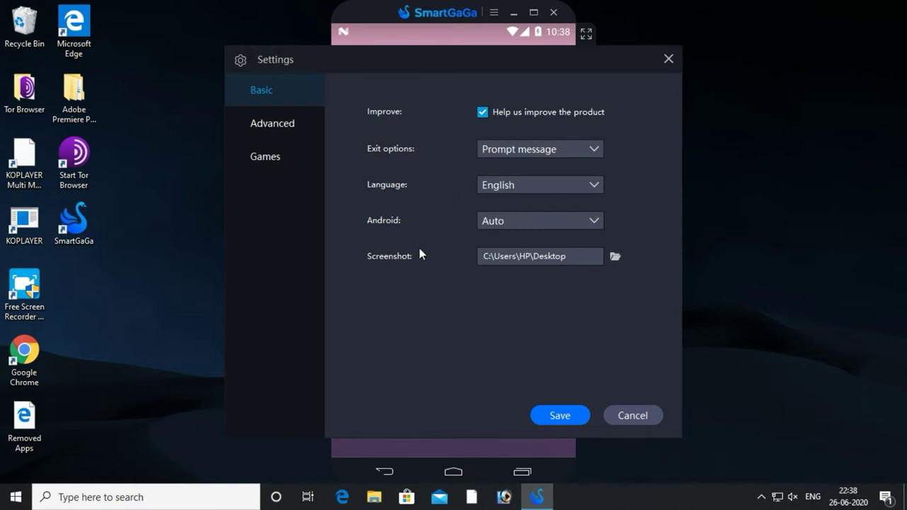
pyautogui.click(274, 131)
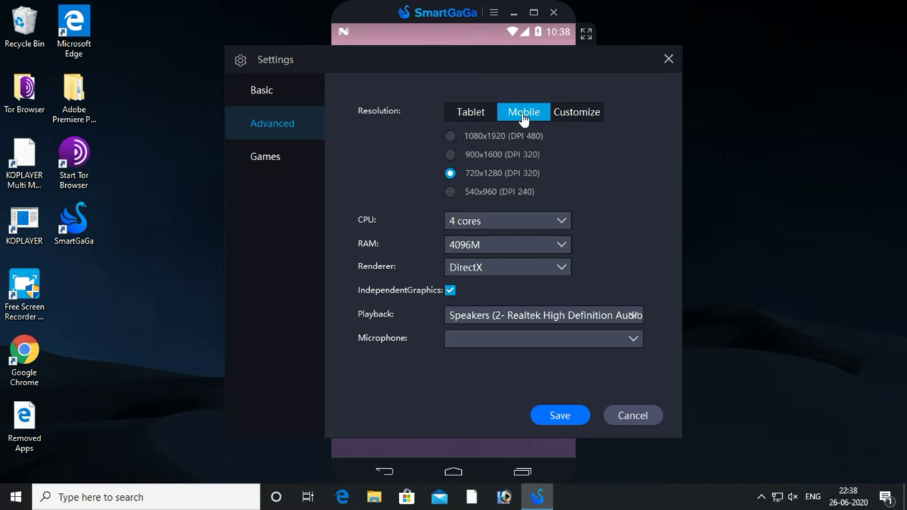
# Compare the Tablet, Mobile and Customize resolution options, and return to the Mobile resolutions.
pyautogui.click(476, 114)
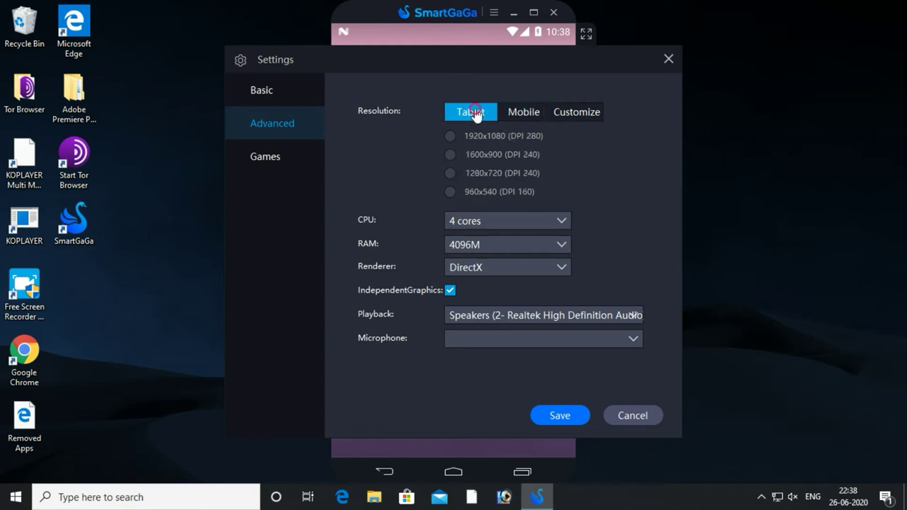
pyautogui.click(518, 119)
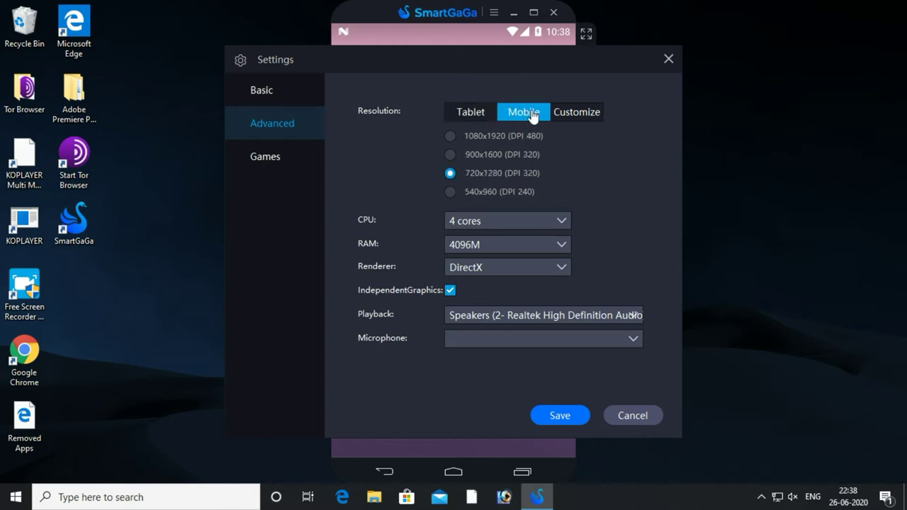
pyautogui.click(576, 114)
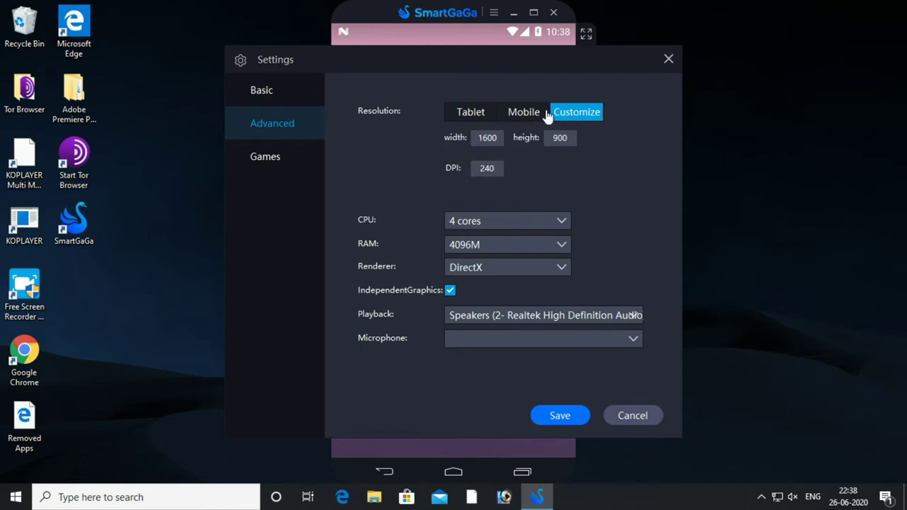
pyautogui.press('Tab')
pyautogui.click(523, 119)
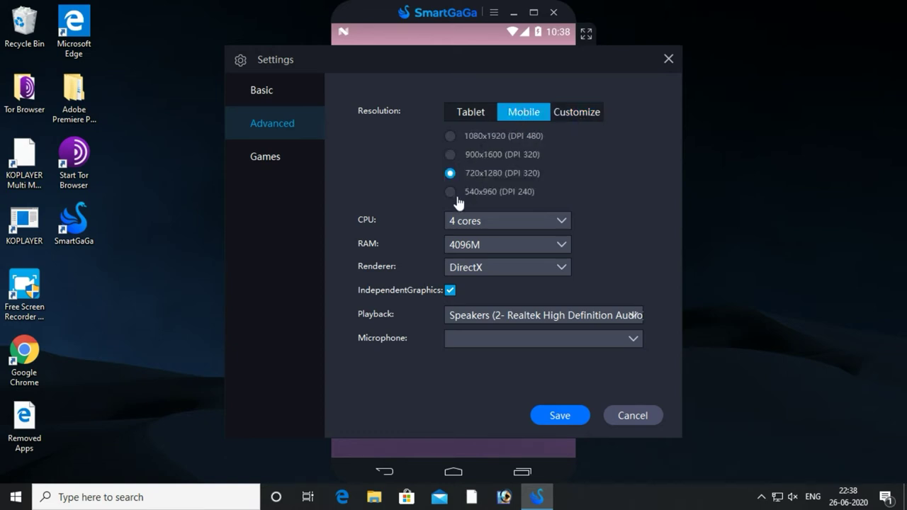
# Try 1 core for the emulator's CPU, and set it back to 4 cores.
pyautogui.click(528, 226)
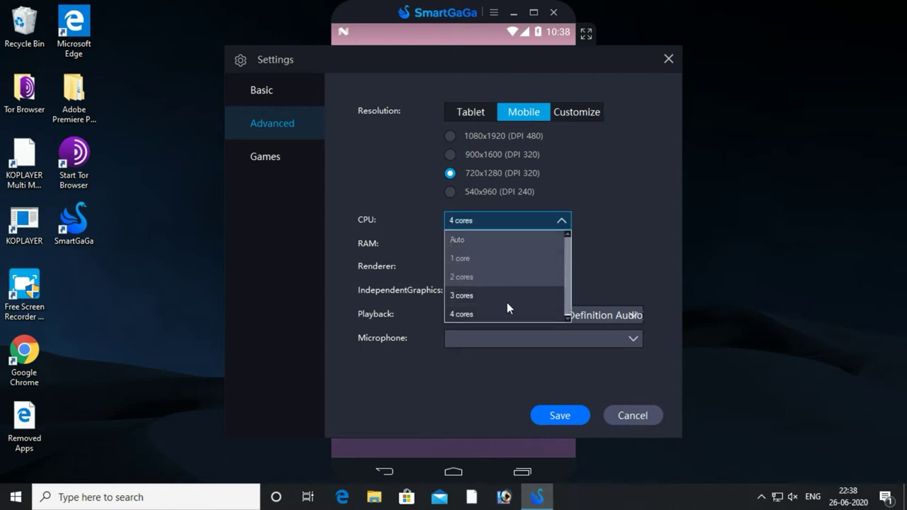
pyautogui.click(491, 257)
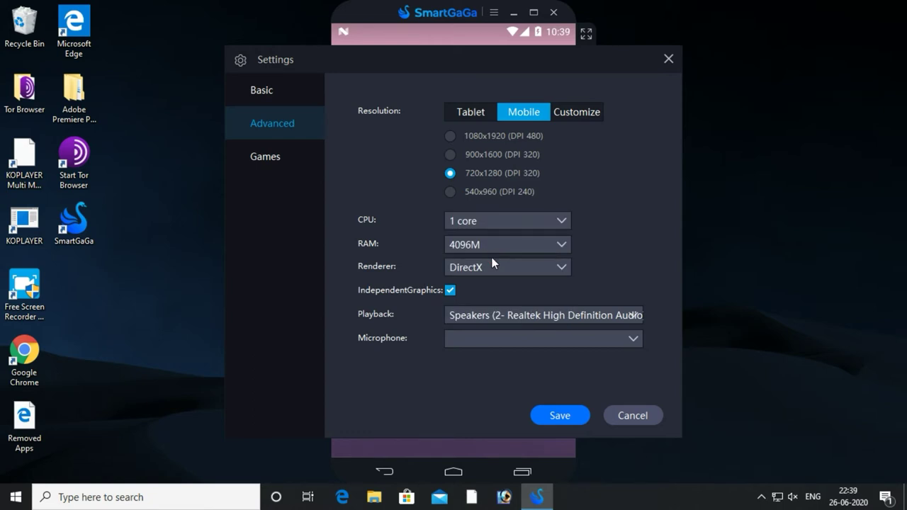
pyautogui.click(473, 217)
pyautogui.click(476, 313)
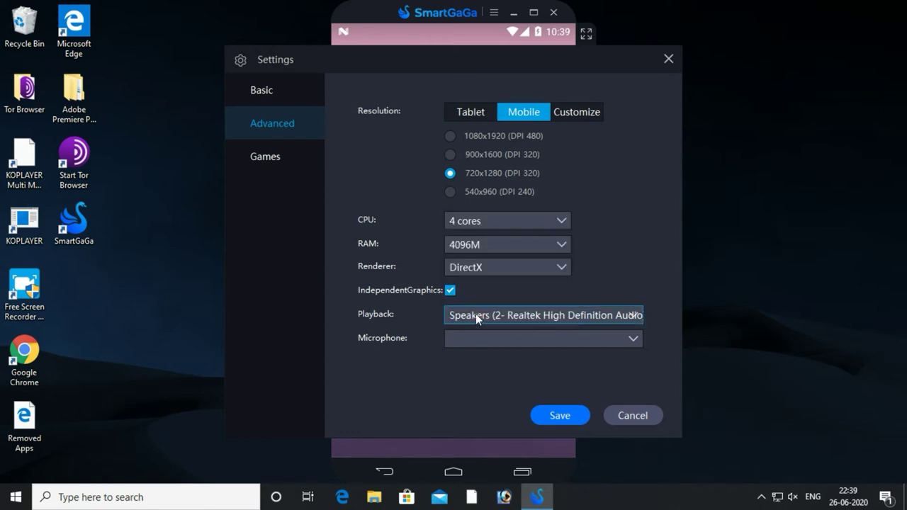
# Try 1024M for the emulator's RAM, and set it back to 4096M.
pyautogui.click(538, 245)
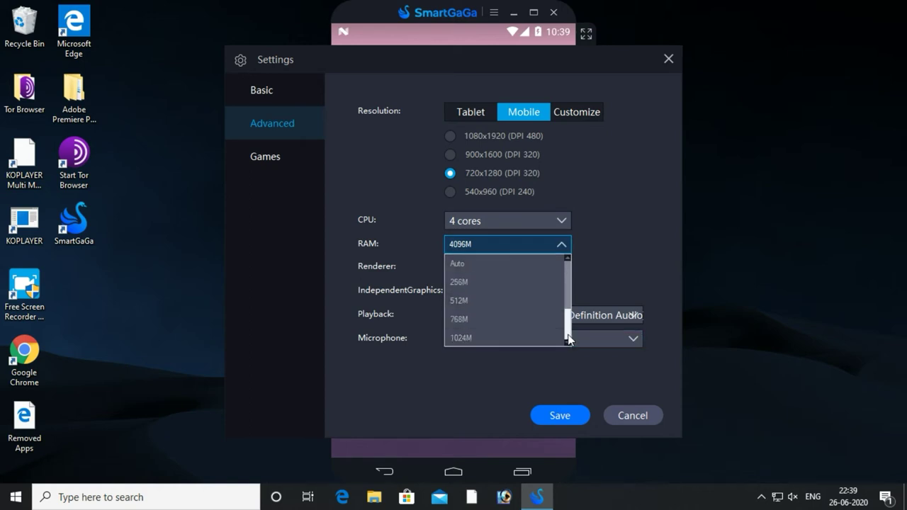
pyautogui.scroll(-2, 566, 336)
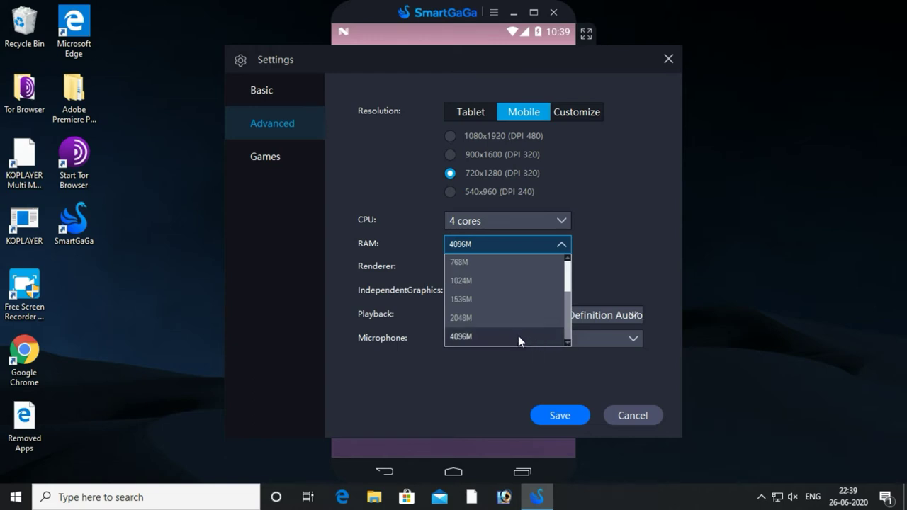
pyautogui.click(502, 284)
pyautogui.click(486, 243)
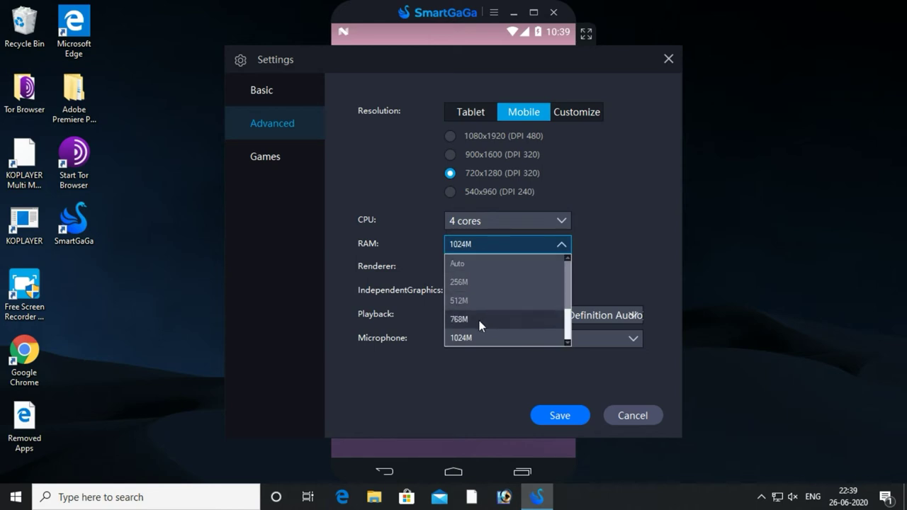
pyautogui.scroll(-3, 480, 319)
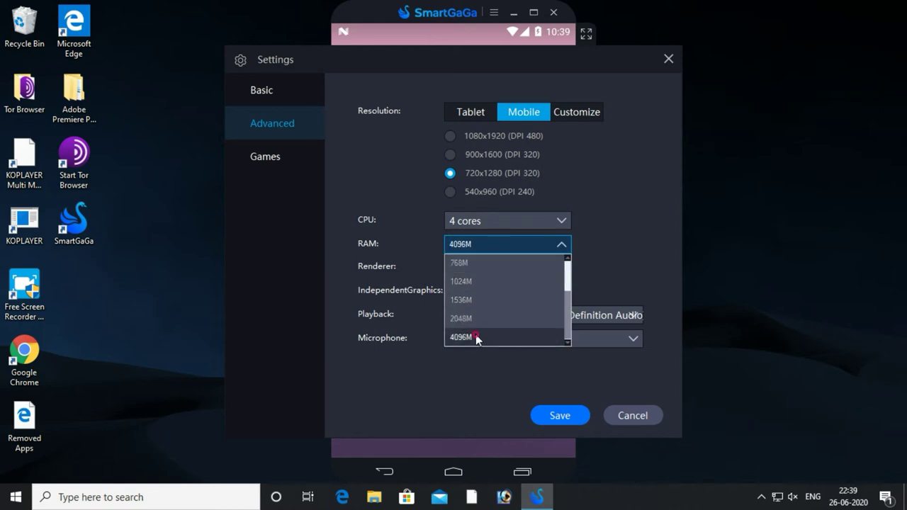
pyautogui.click(475, 334)
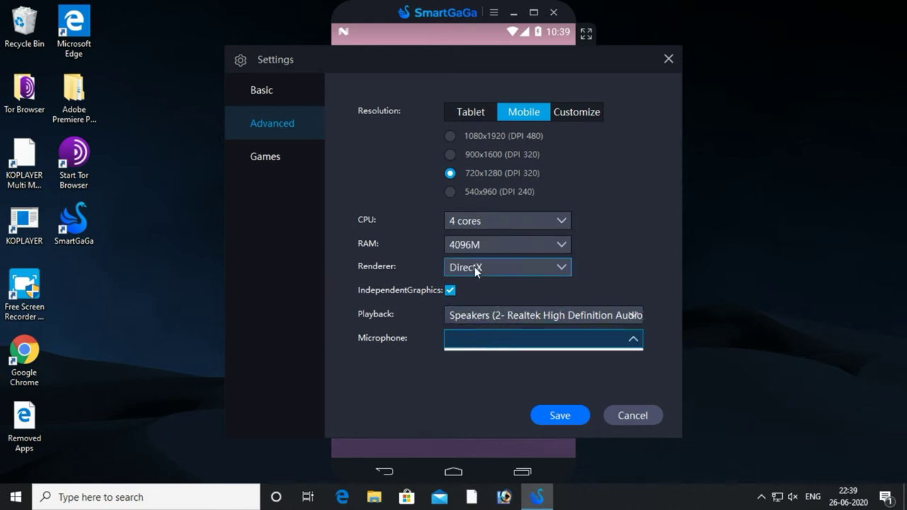
# Keep DirectX as the renderer, save the emulator settings, and reboot SmartGaGa to apply them.
pyautogui.click(527, 268)
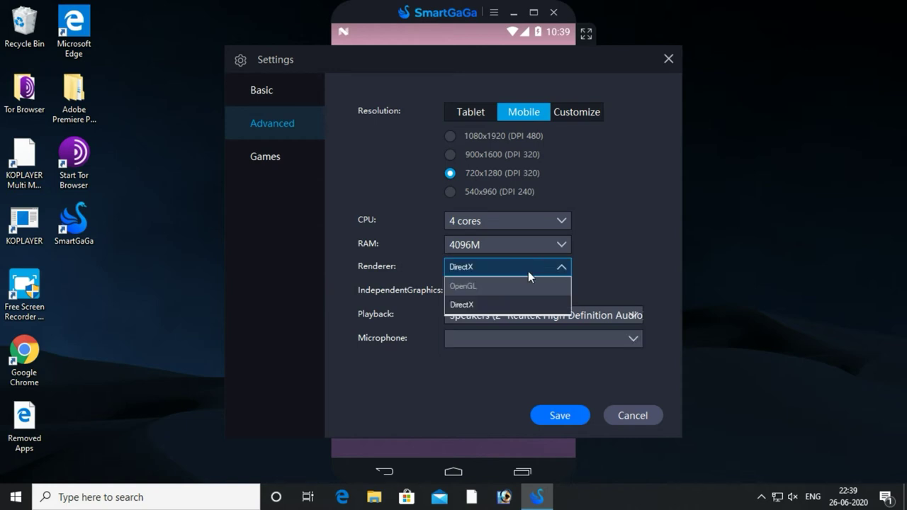
pyautogui.click(524, 269)
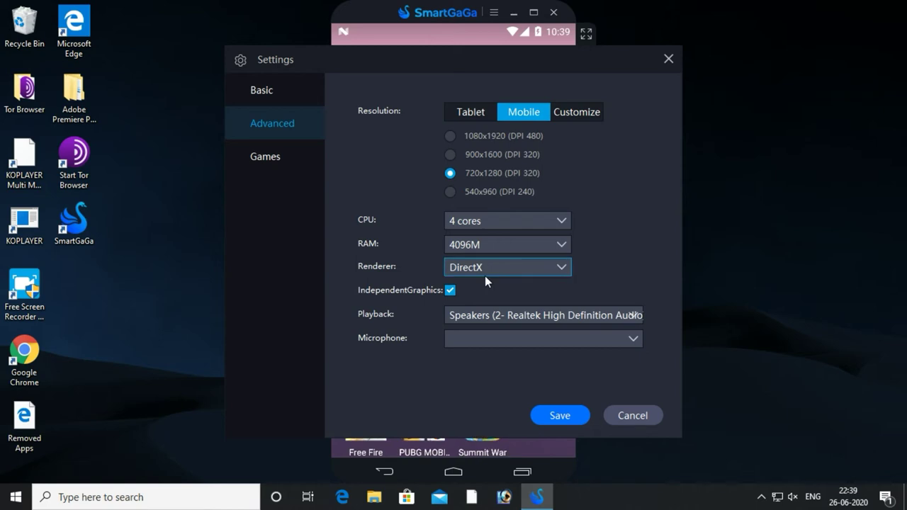
pyautogui.click(556, 415)
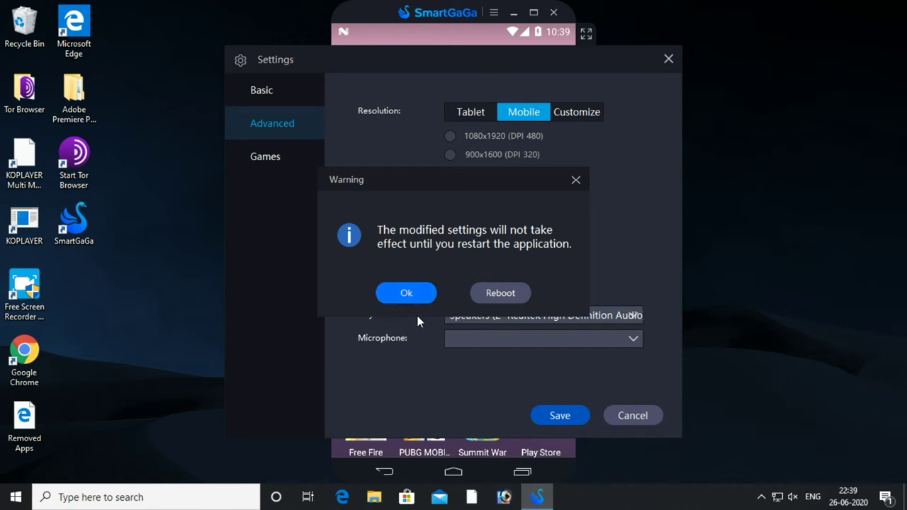
pyautogui.click(510, 302)
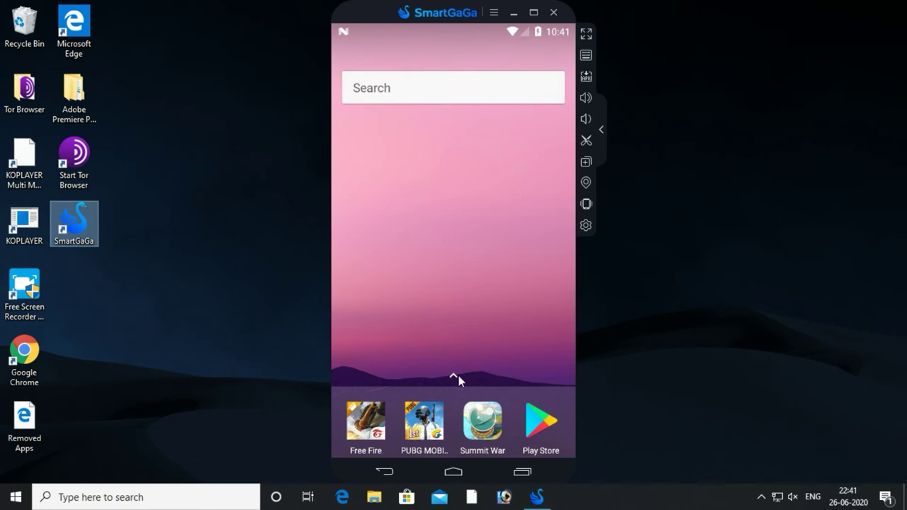
# Show all installed apps in the emulator and open the Android Settings app.
pyautogui.click(458, 374)
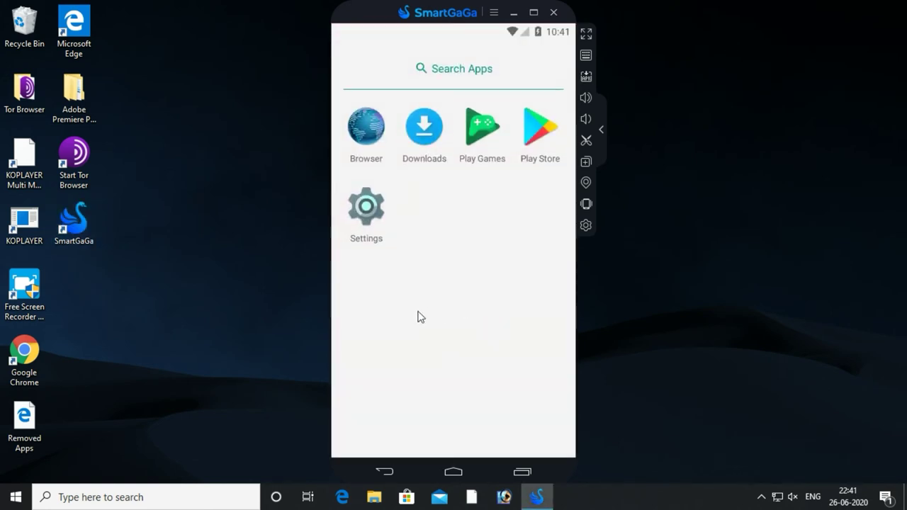
pyautogui.click(377, 216)
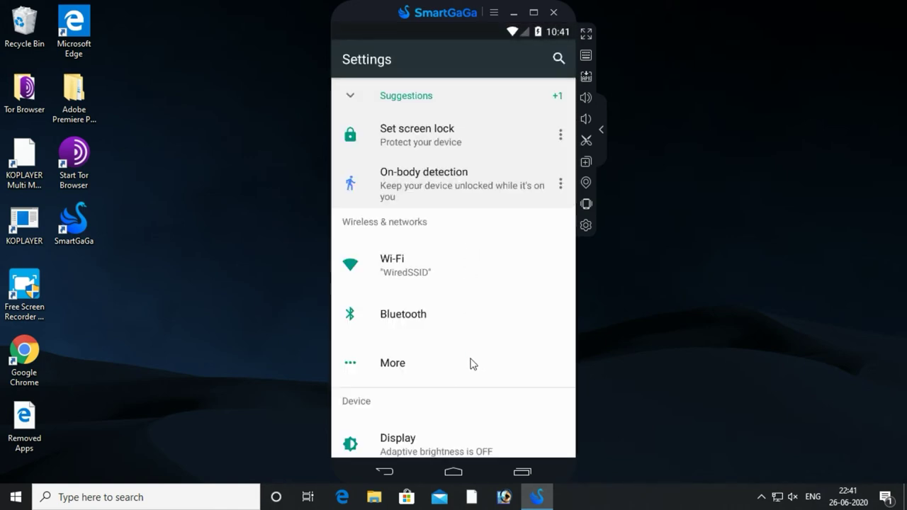
# Check the emulated phone's internal storage usage and its memory usage in the Android settings.
pyautogui.moveTo(470, 364); pyautogui.dragTo(486, 272)
pyautogui.moveTo(472, 328); pyautogui.dragTo(468, 277)
pyautogui.moveTo(444, 344); pyautogui.dragTo(451, 283)
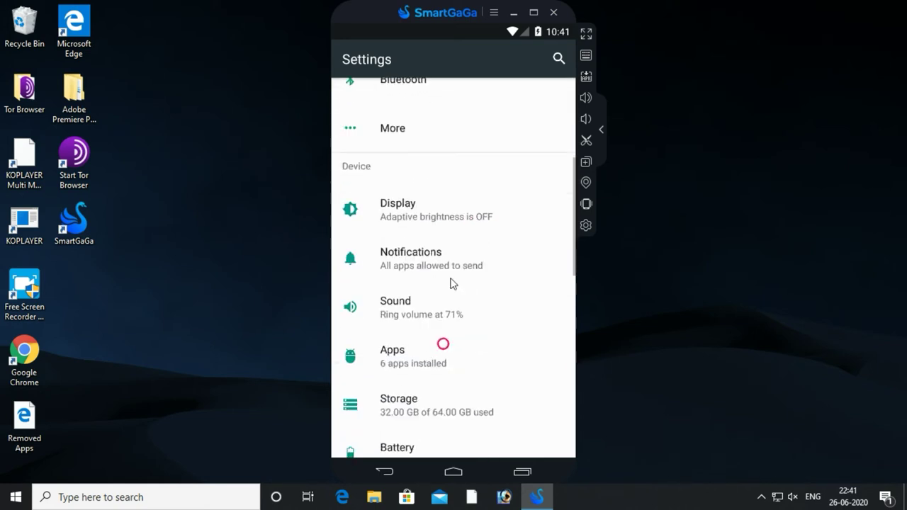
pyautogui.moveTo(435, 319); pyautogui.dragTo(443, 227)
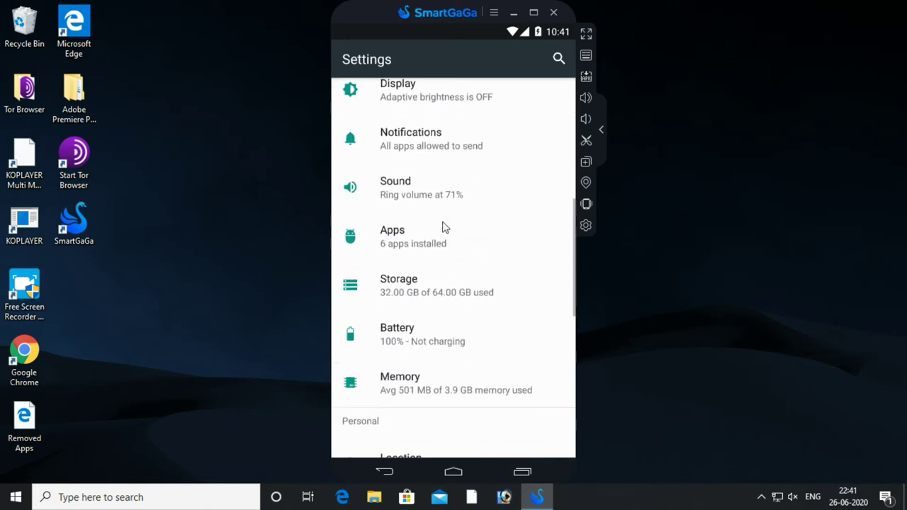
pyautogui.click(415, 282)
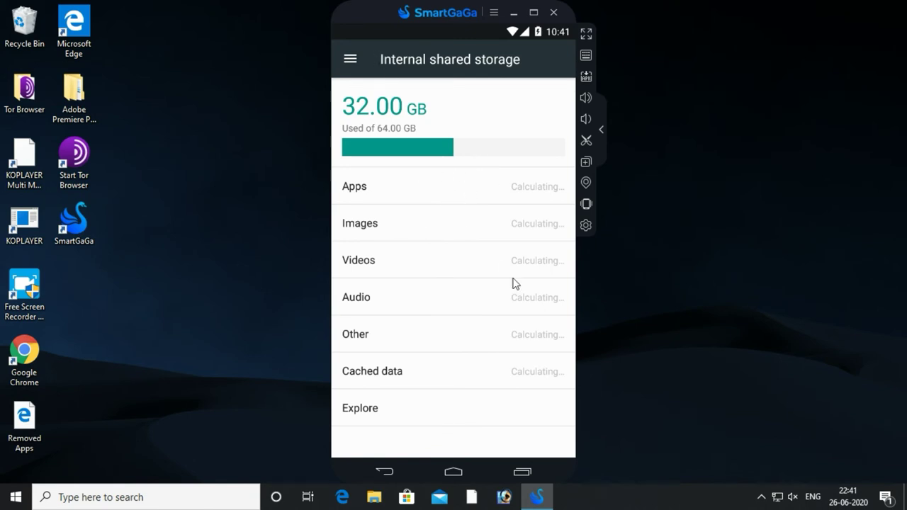
pyautogui.click(382, 473)
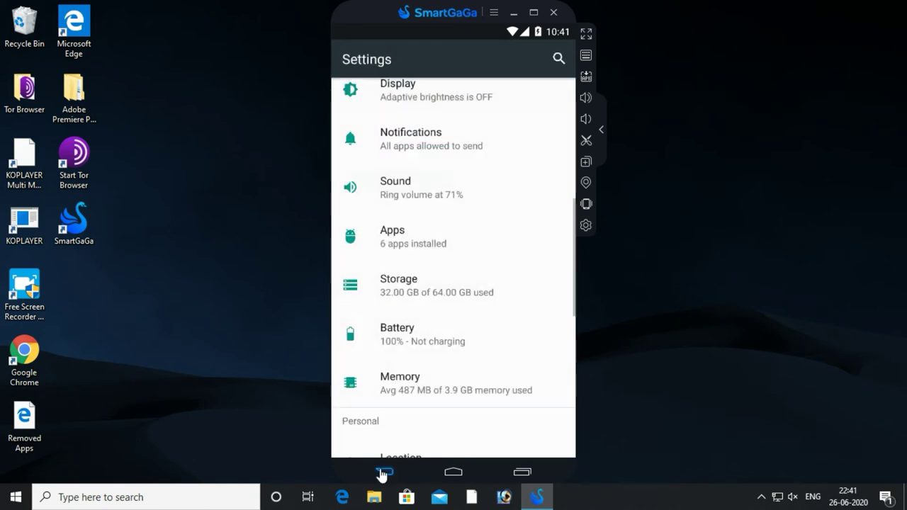
pyautogui.click(416, 380)
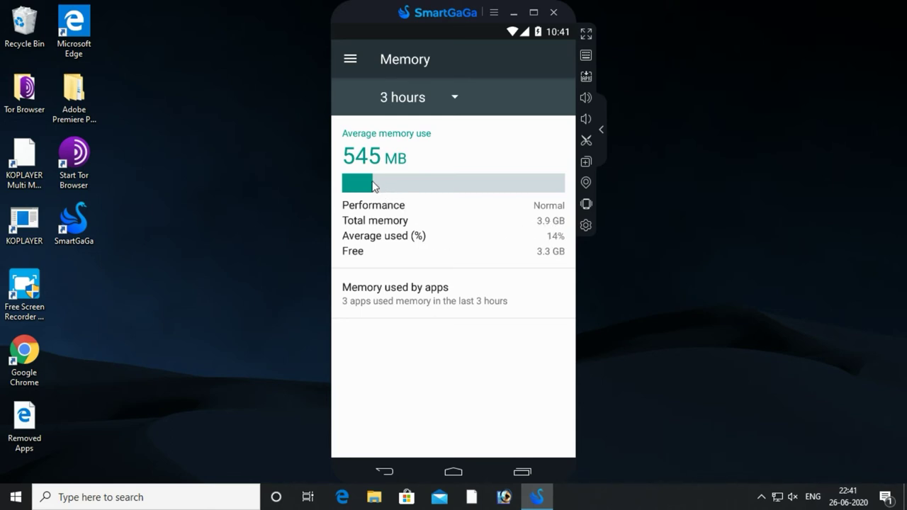
pyautogui.click(388, 470)
# Review the phone's Android version, kernel and build details under About phone, and return to the emulator's home screen.
pyautogui.scroll(-2, 436, 379)
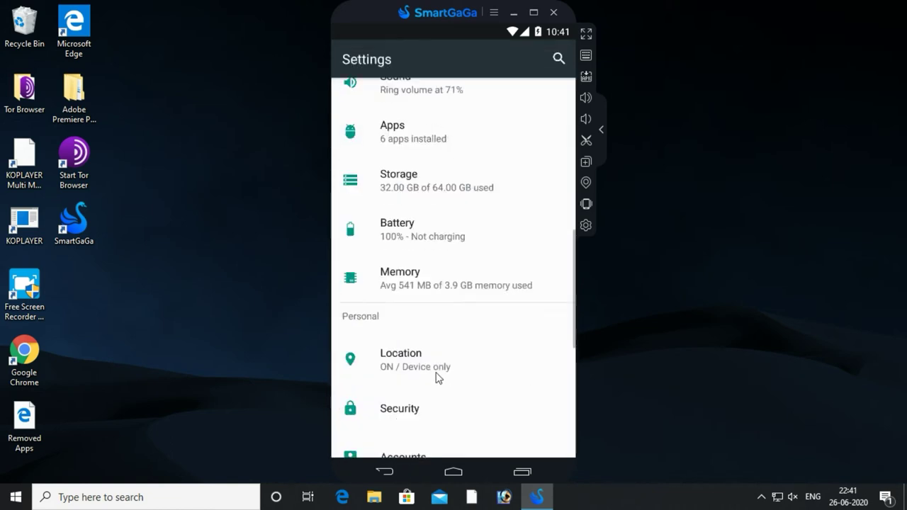
pyautogui.scroll(-6, 436, 377)
pyautogui.click(432, 429)
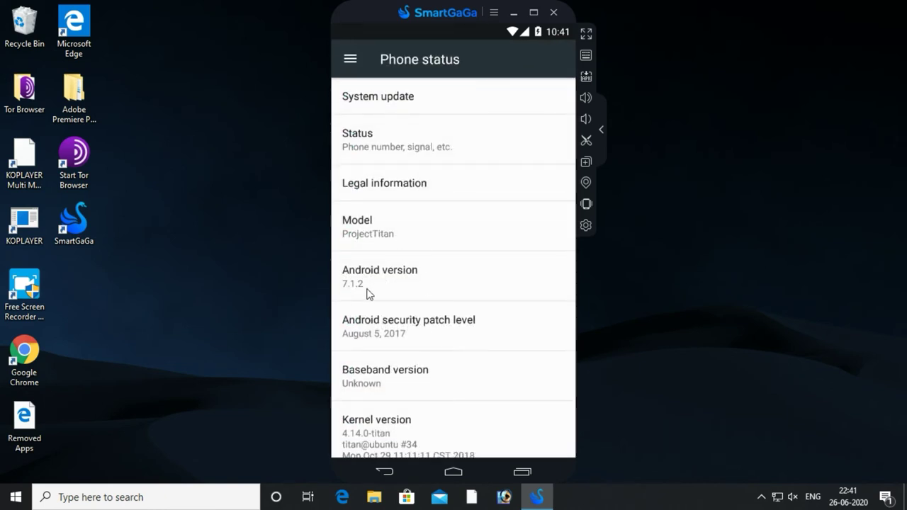
pyautogui.scroll(-2, 459, 262)
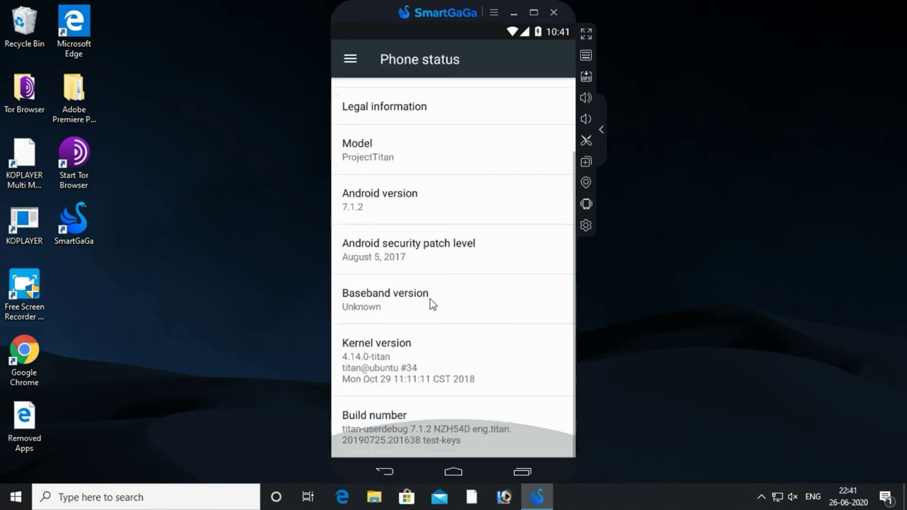
pyautogui.click(383, 472)
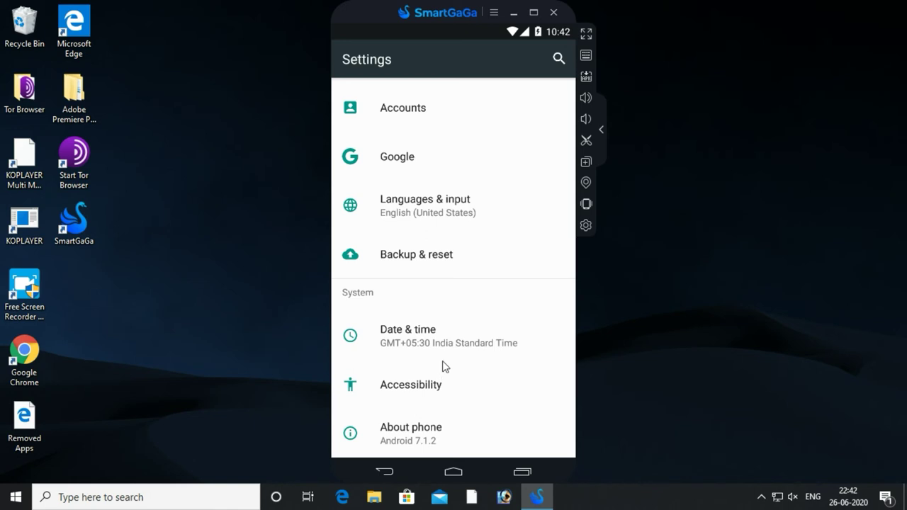
pyautogui.click(454, 471)
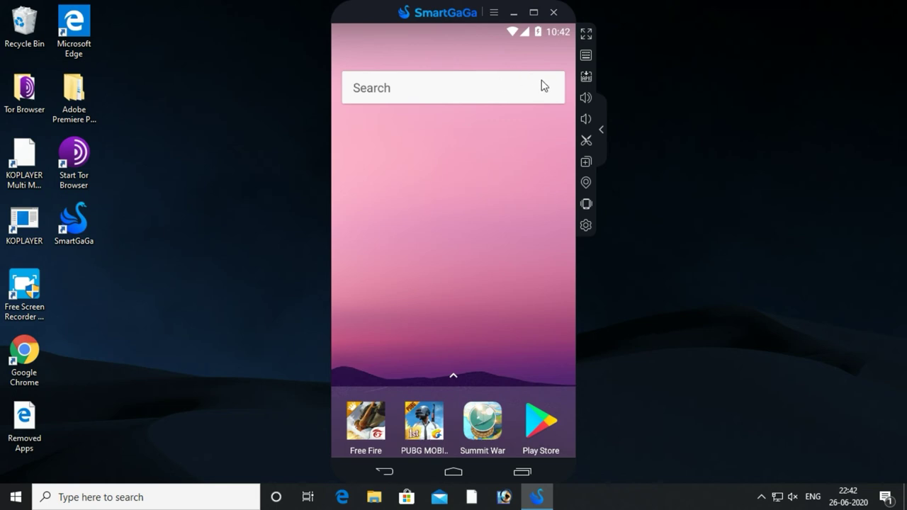
# Install the external file hill-climb-racing-1-45-6.apk from the Android Games folder on drive E:, and show all installed apps.
pyautogui.click(586, 79)
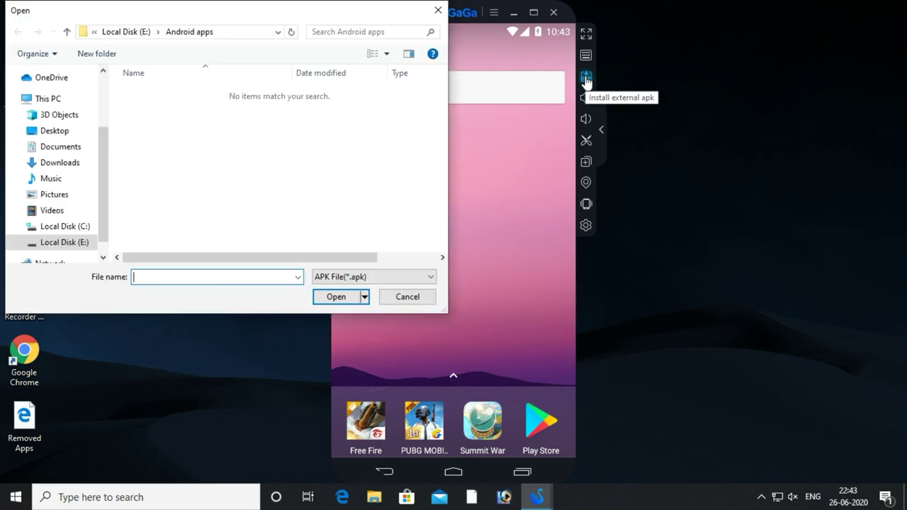
pyautogui.click(79, 243)
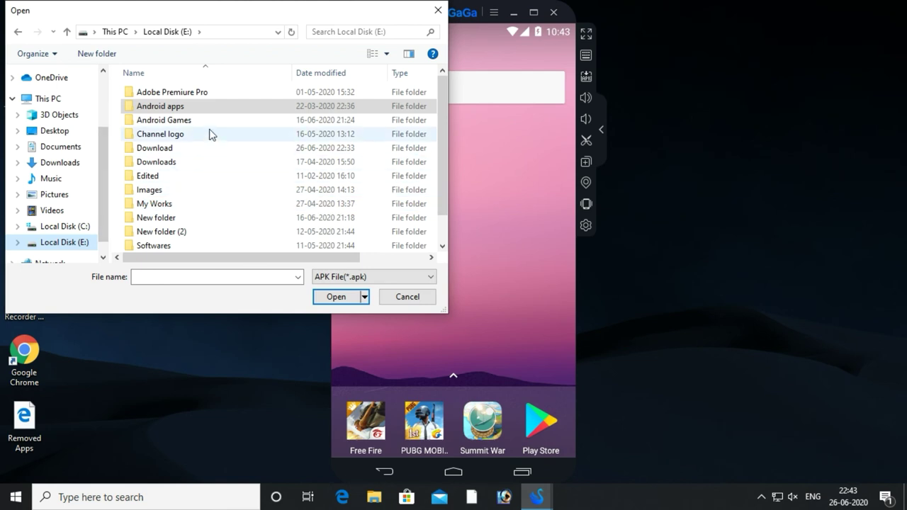
pyautogui.doubleClick(187, 120)
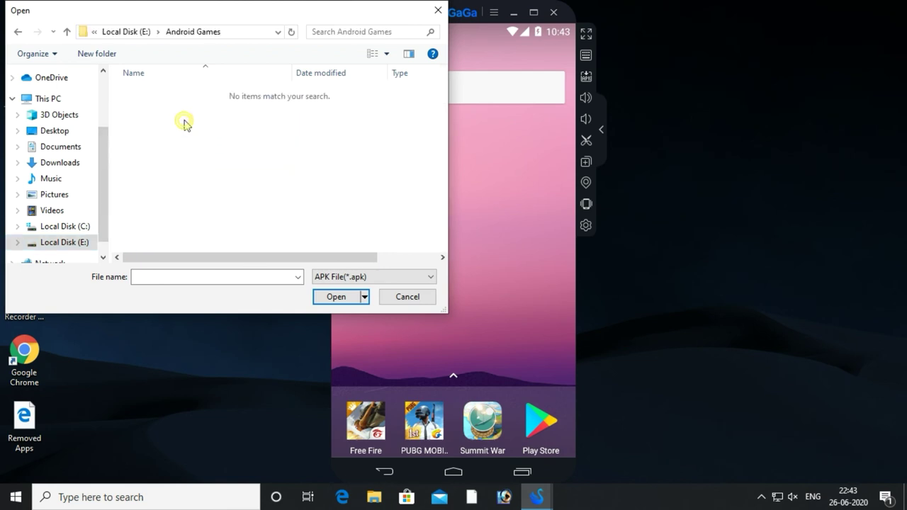
pyautogui.click(192, 276)
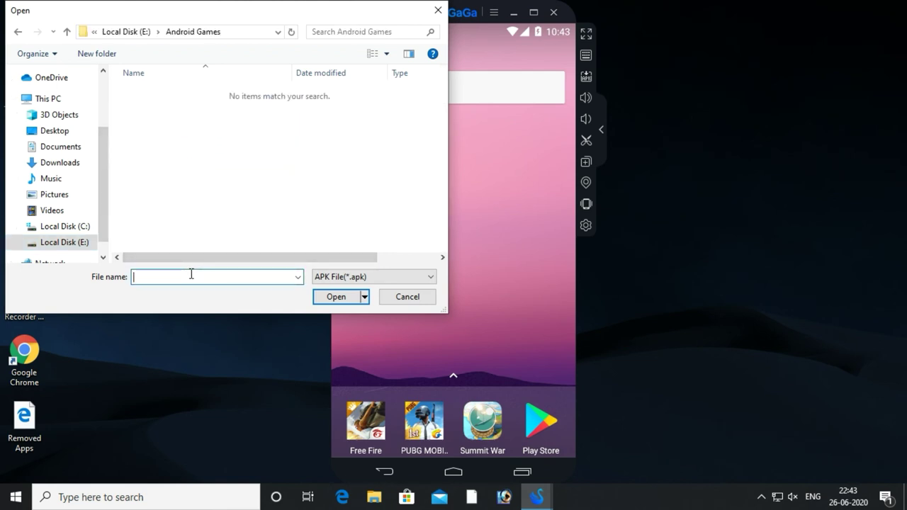
pyautogui.write('h')
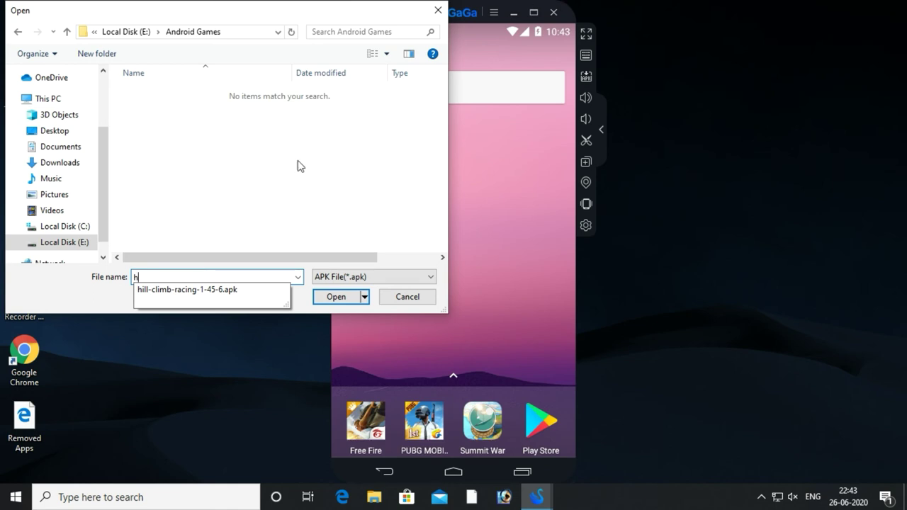
pyautogui.click(218, 293)
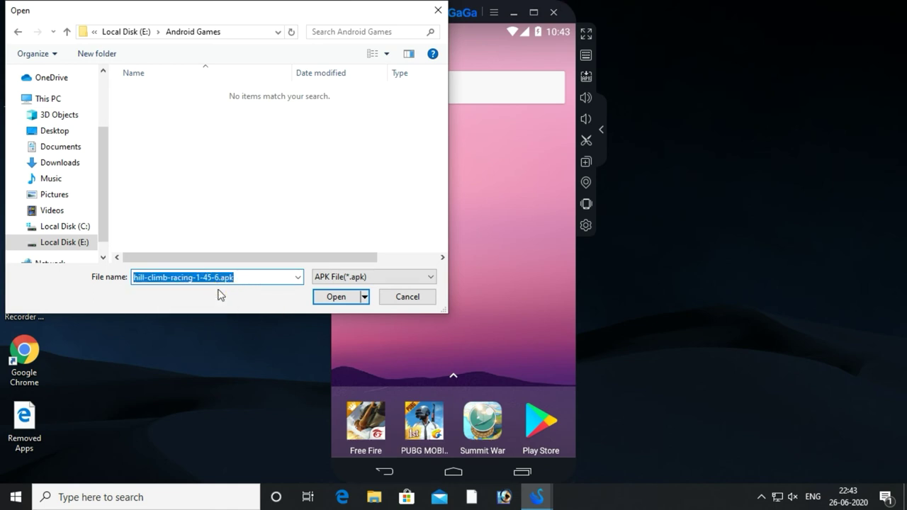
pyautogui.click(347, 302)
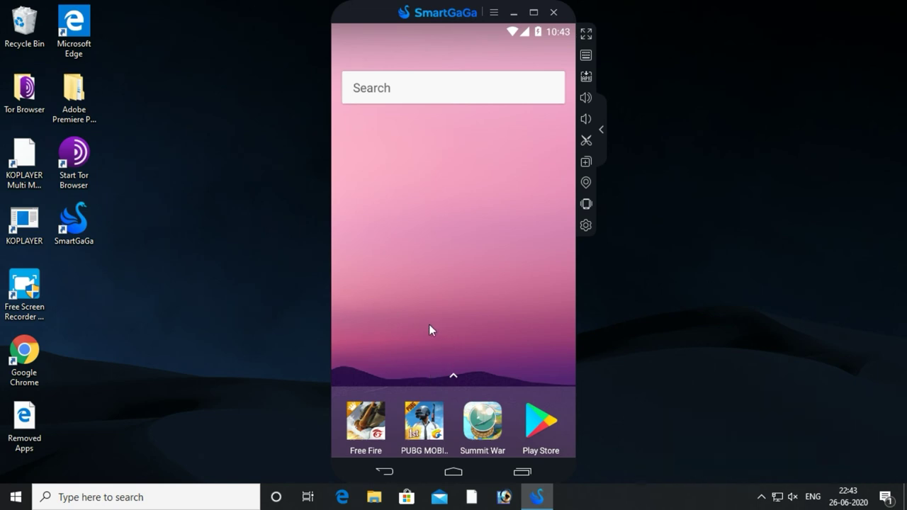
pyautogui.moveTo(446, 368); pyautogui.dragTo(447, 340)
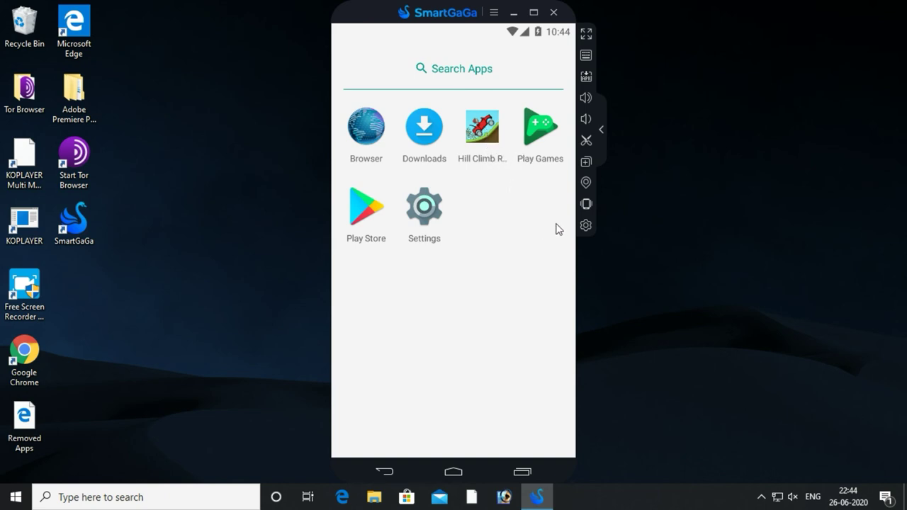
# Try raising the emulator's volume, and lower it again.
pyautogui.click(587, 100)
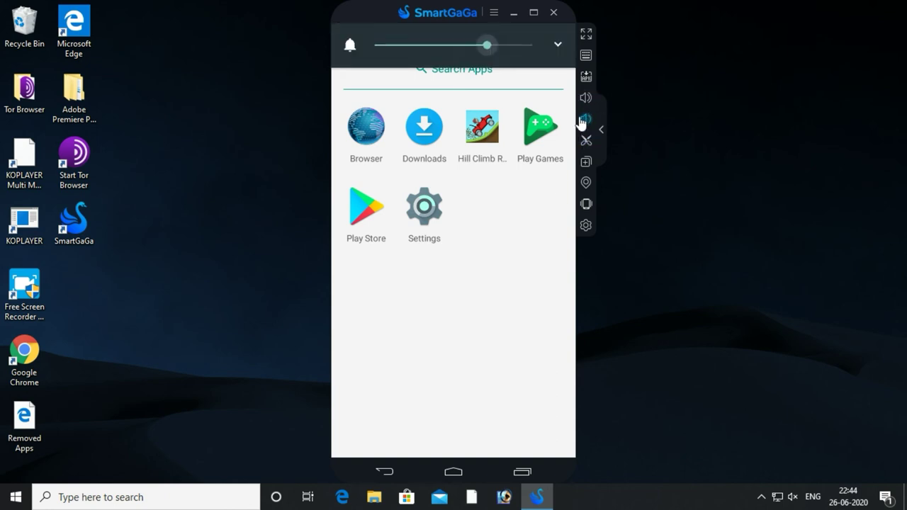
pyautogui.click(582, 120)
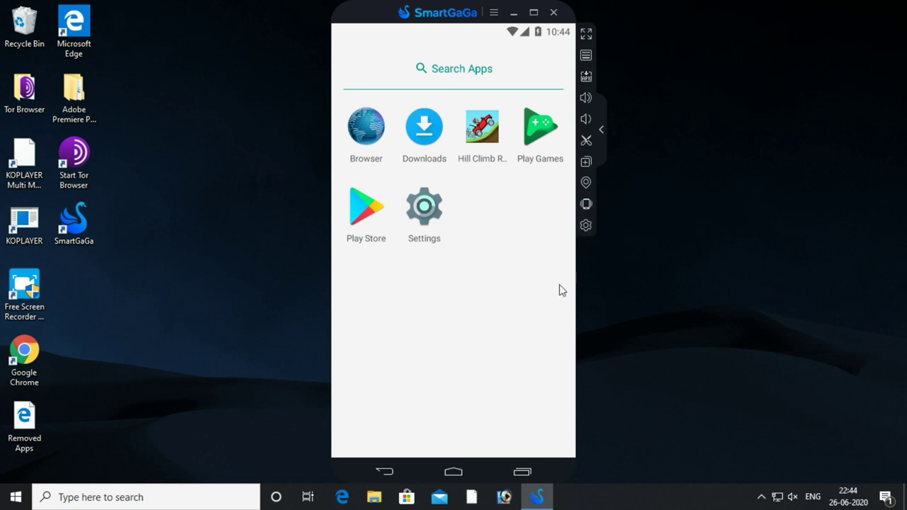
# Return to the emulator's home screen and exit SmartGaGa, confirming the exit.
pyautogui.click(454, 473)
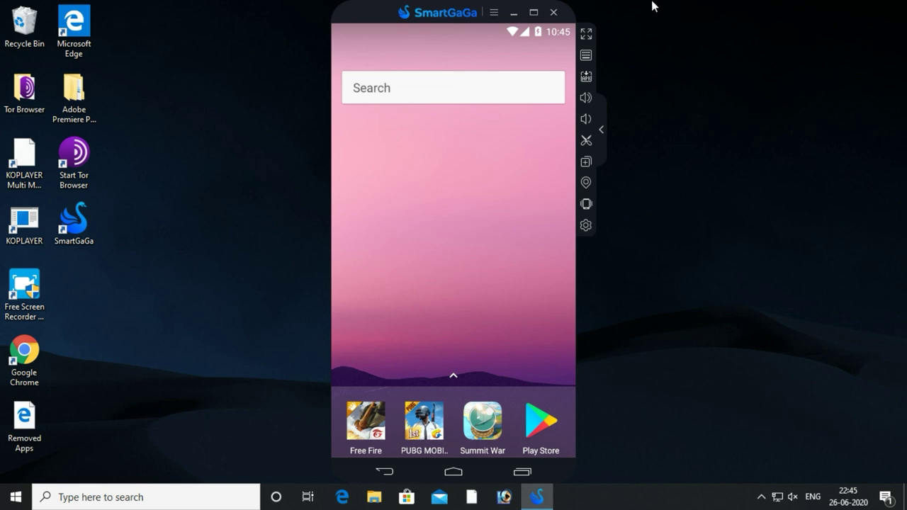
pyautogui.click(558, 11)
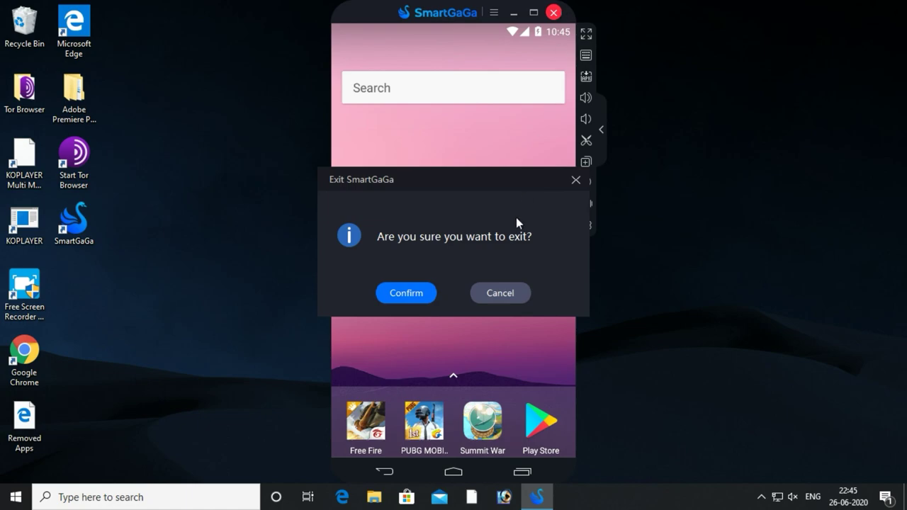
pyautogui.click(414, 294)
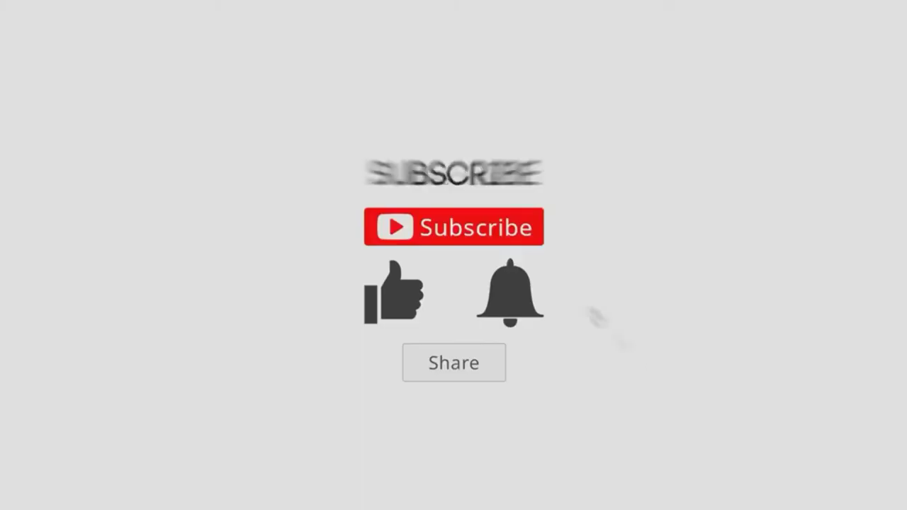